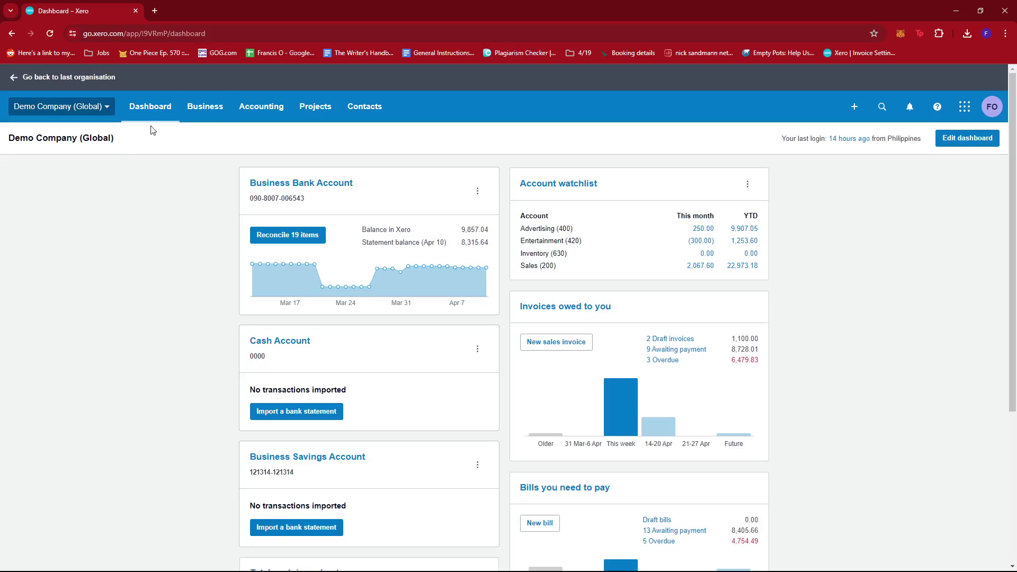
Open Business > Bills to pay to list all 33 bills, including GB1-White awaiting 840.00.
click(212, 112)
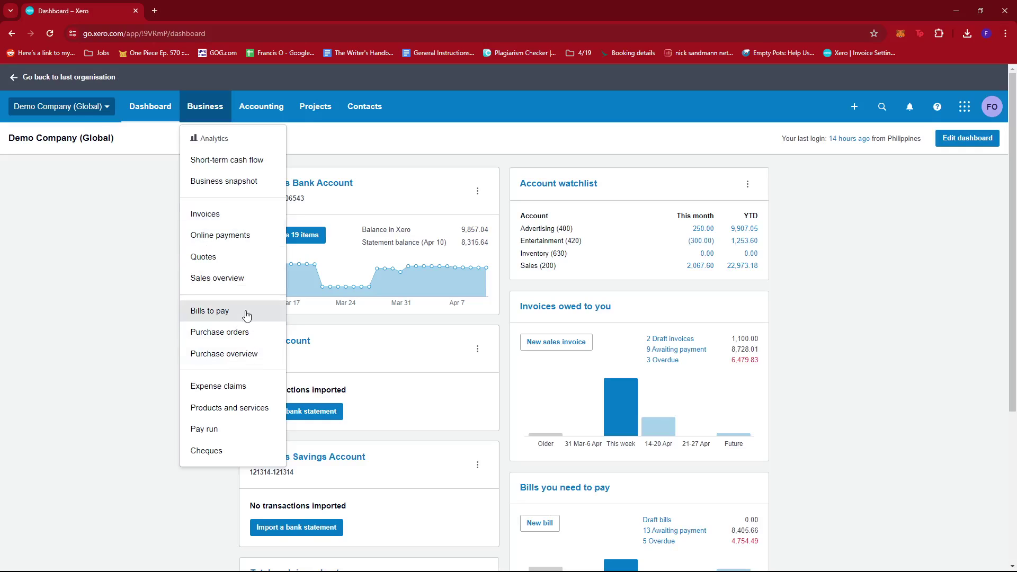
click(232, 317)
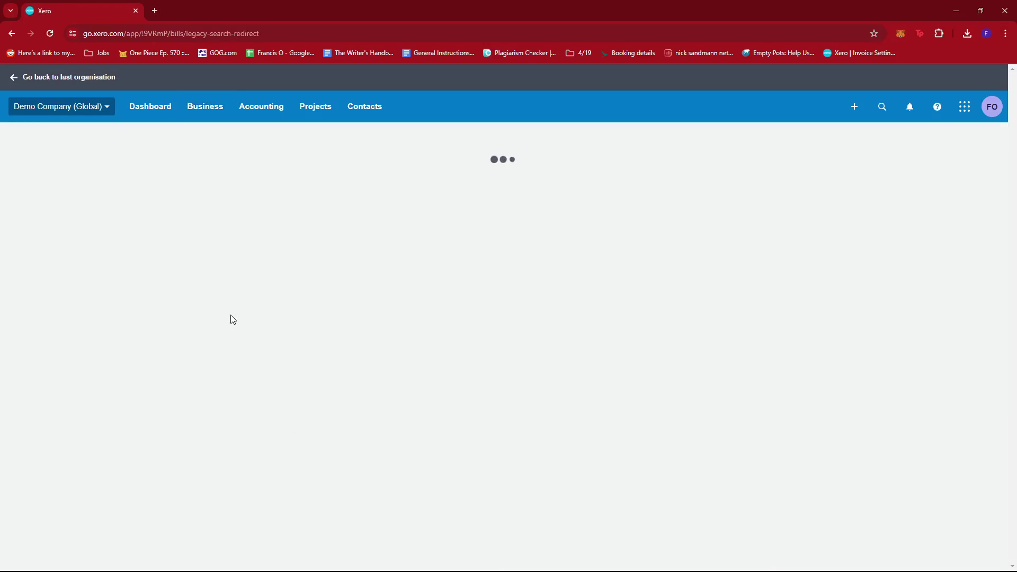
scroll(233, 318, down, 5)
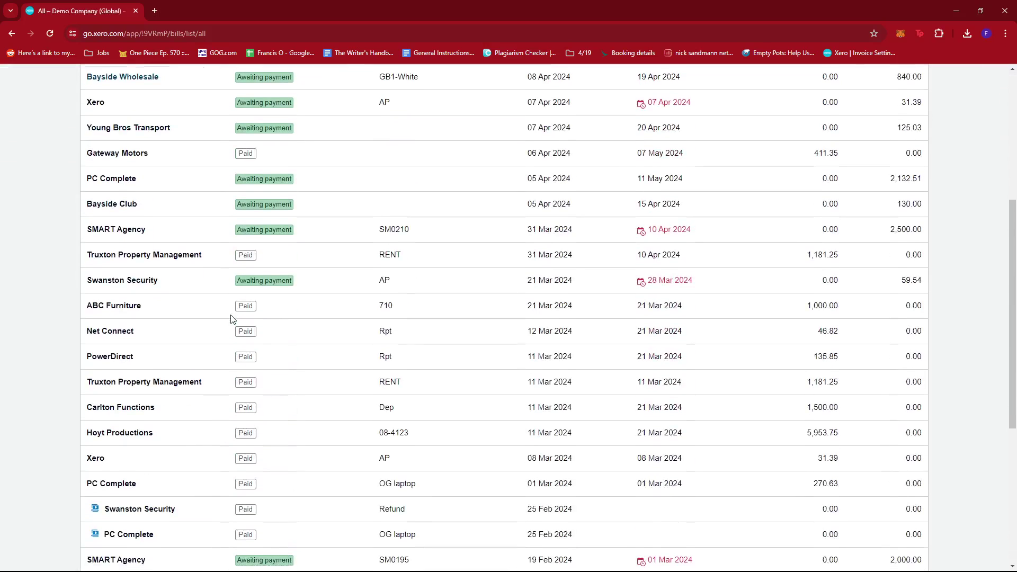
scroll(233, 319, up, 5)
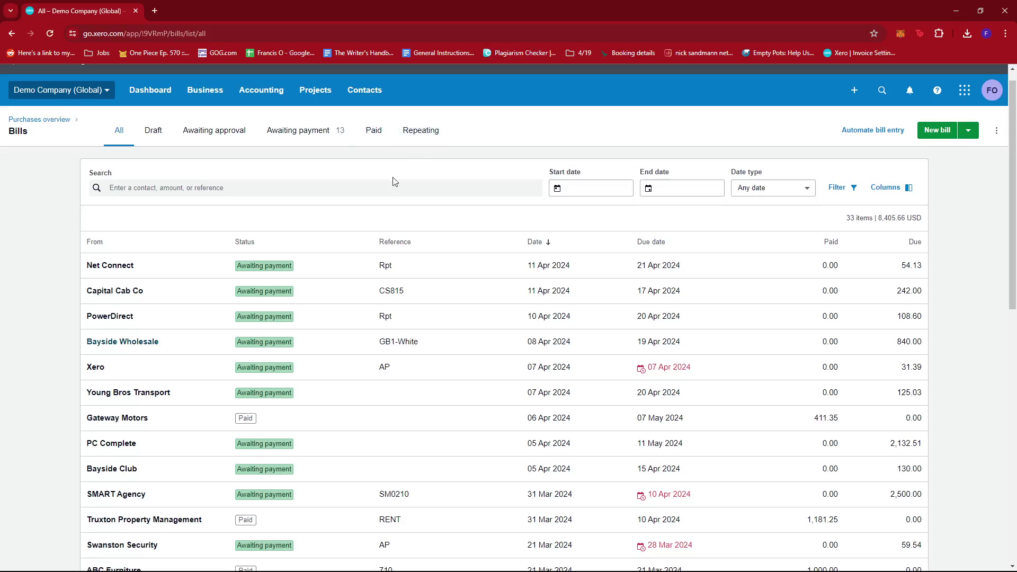
scroll(397, 183, down, 1)
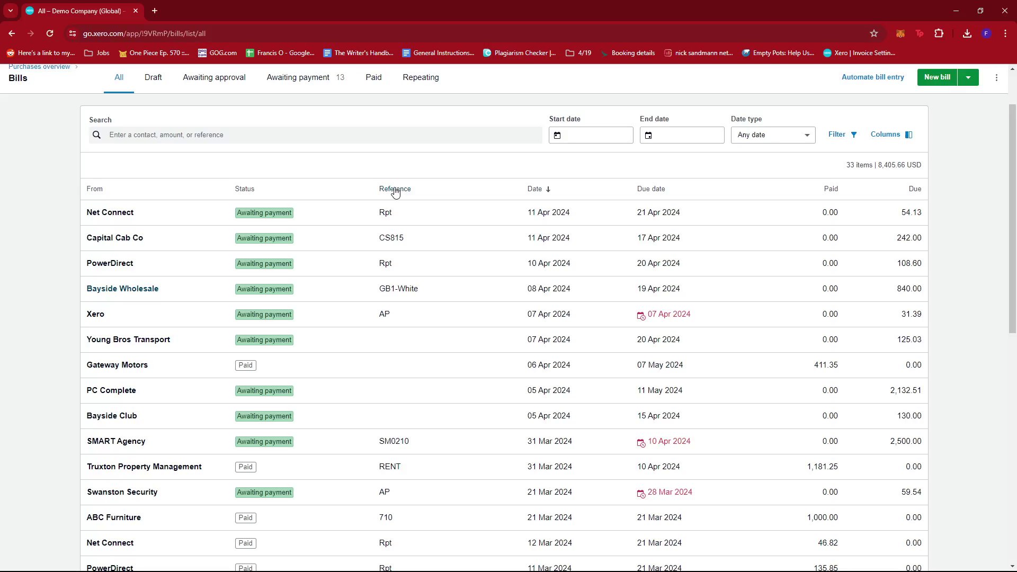
scroll(395, 192, up, 1)
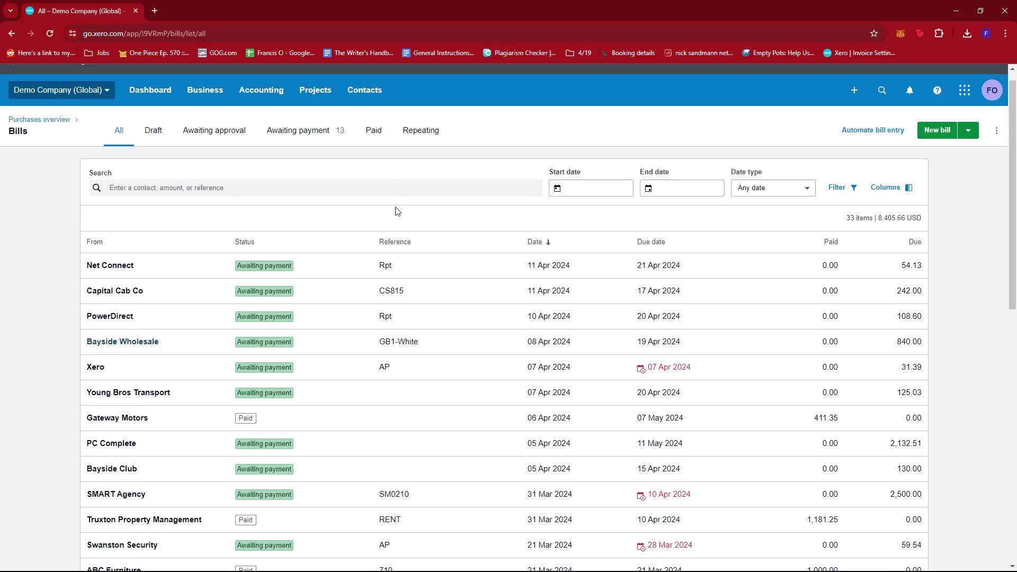
scroll(411, 274, down, 1)
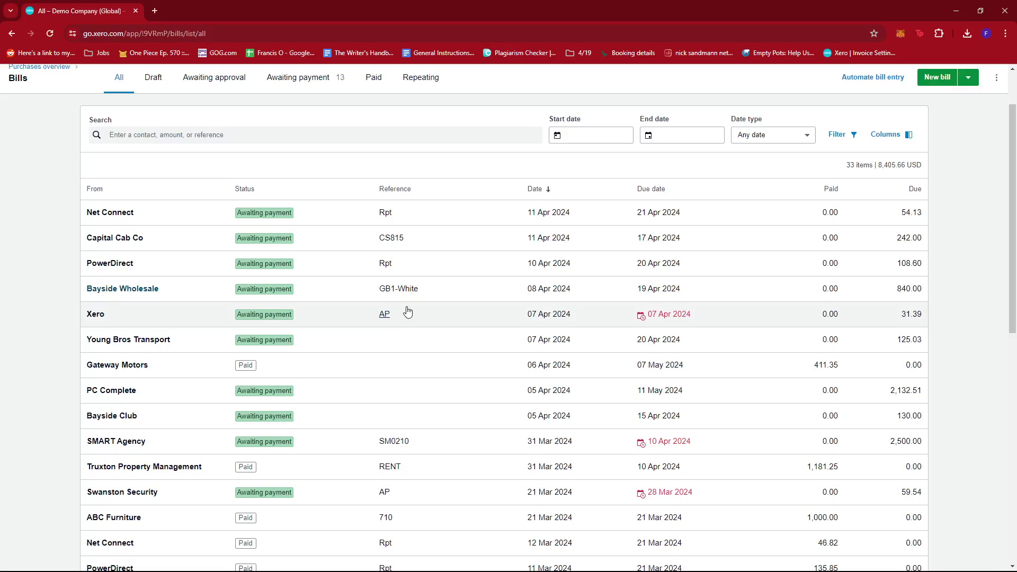
scroll(384, 297, down, 1)
scroll(390, 297, up, 2)
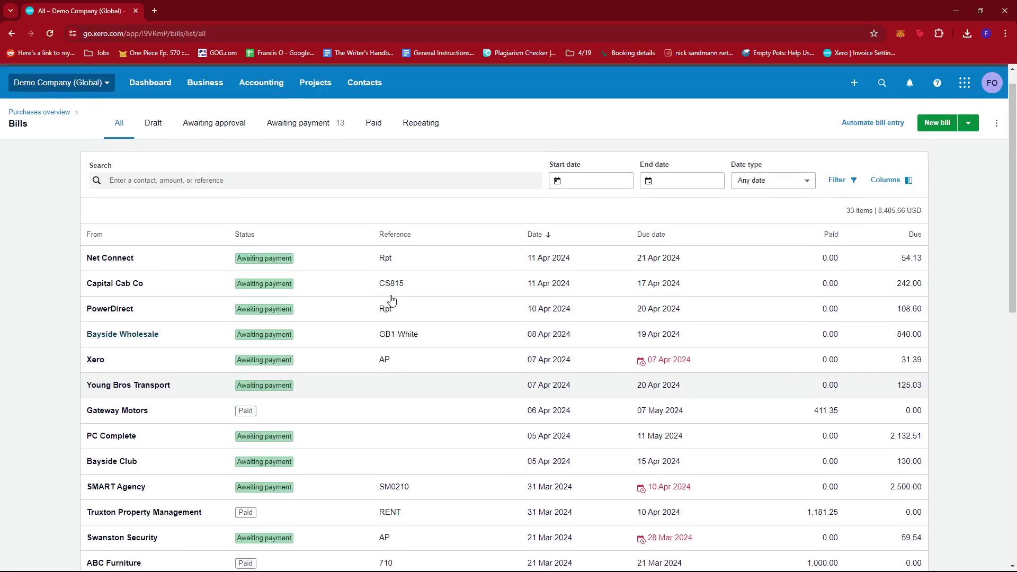
scroll(365, 300, down, 1)
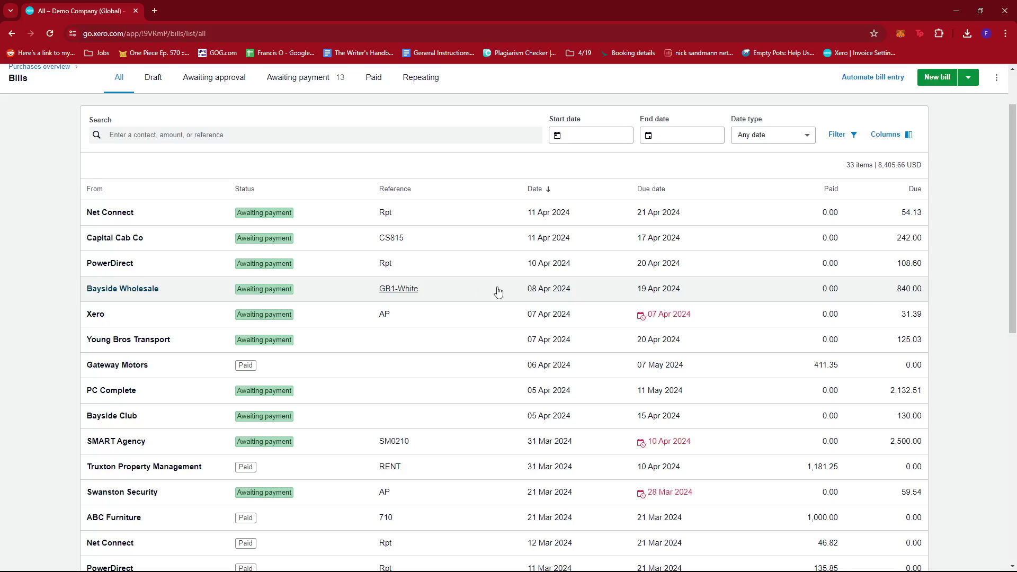
Open Bayside Wholesale's GB1-White bill for 840.00 and bring up its Bill Options menu.
click(128, 288)
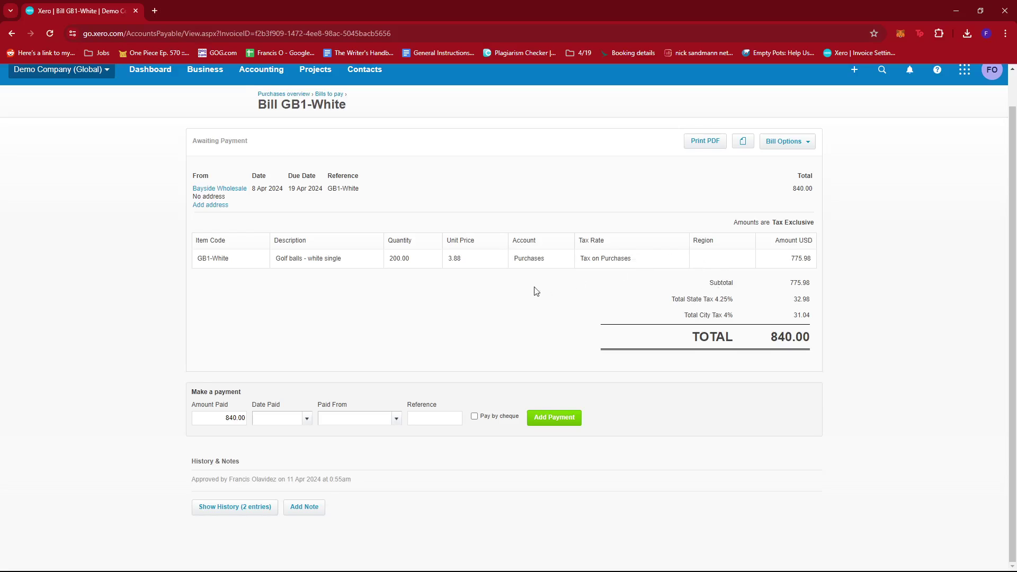
scroll(421, 342, up, 1)
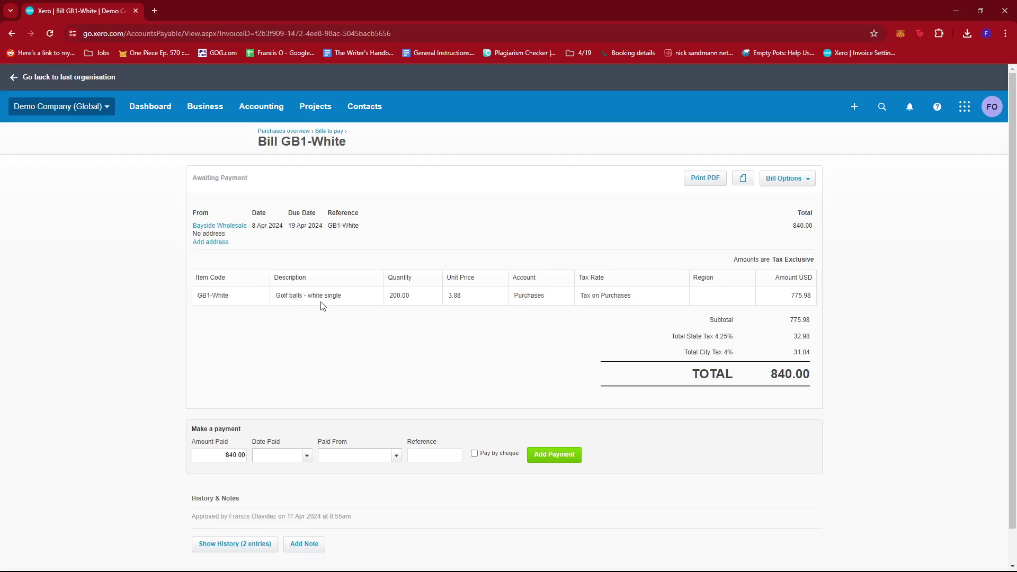
click(792, 183)
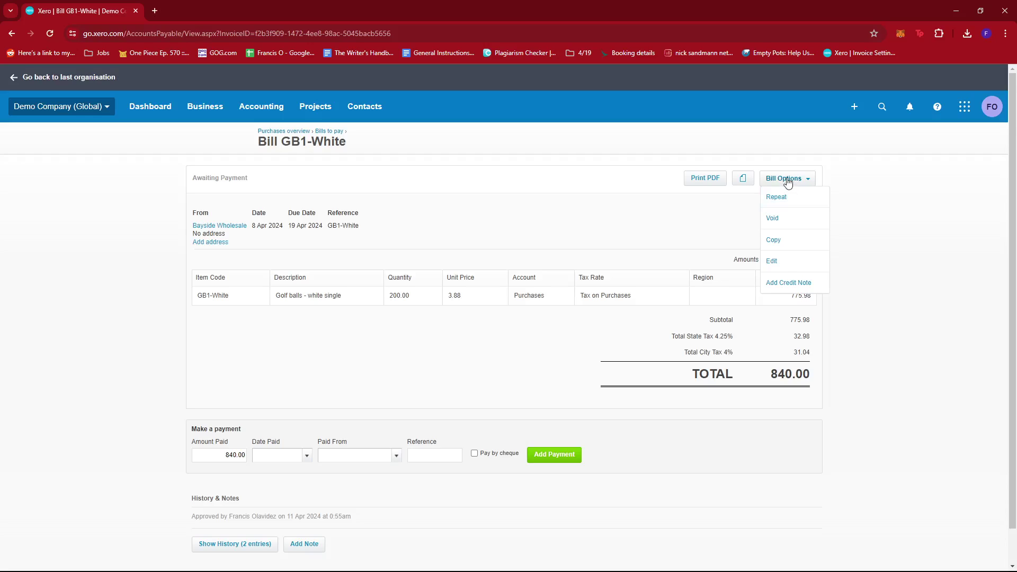
Add a credit note against GB1-White from Bill Options and confirm the 4.20 unit price.
click(788, 181)
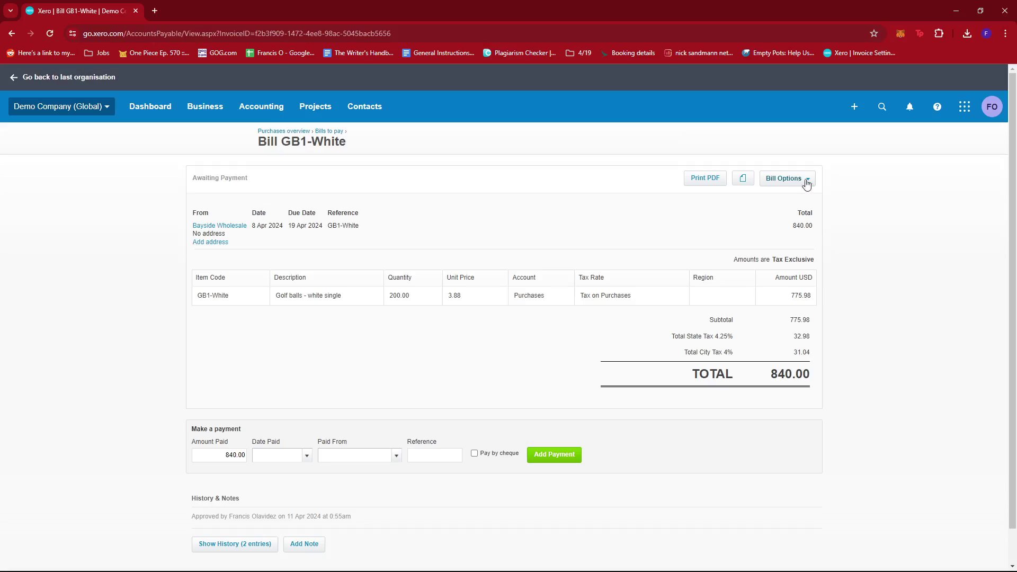
click(797, 183)
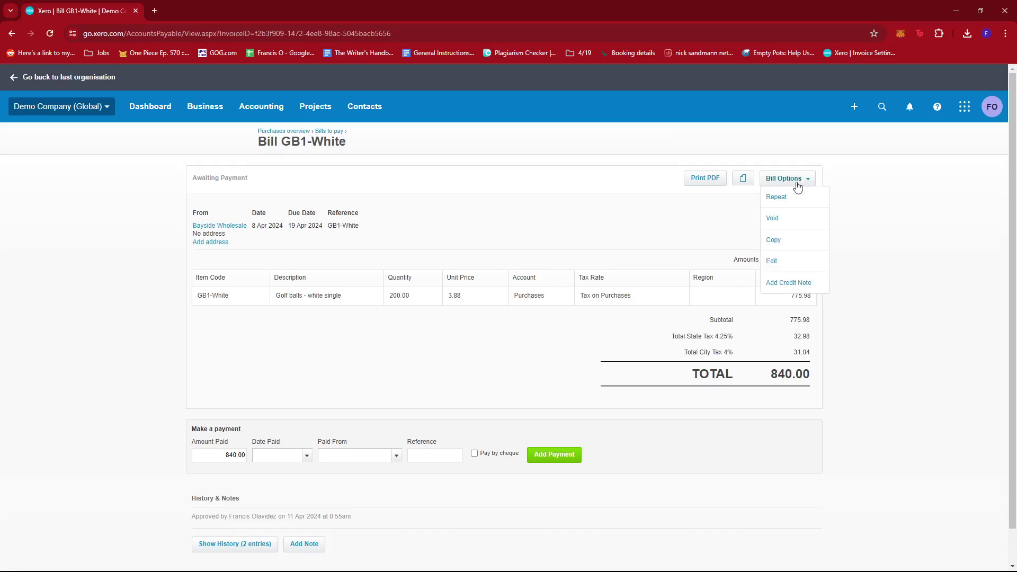
click(793, 286)
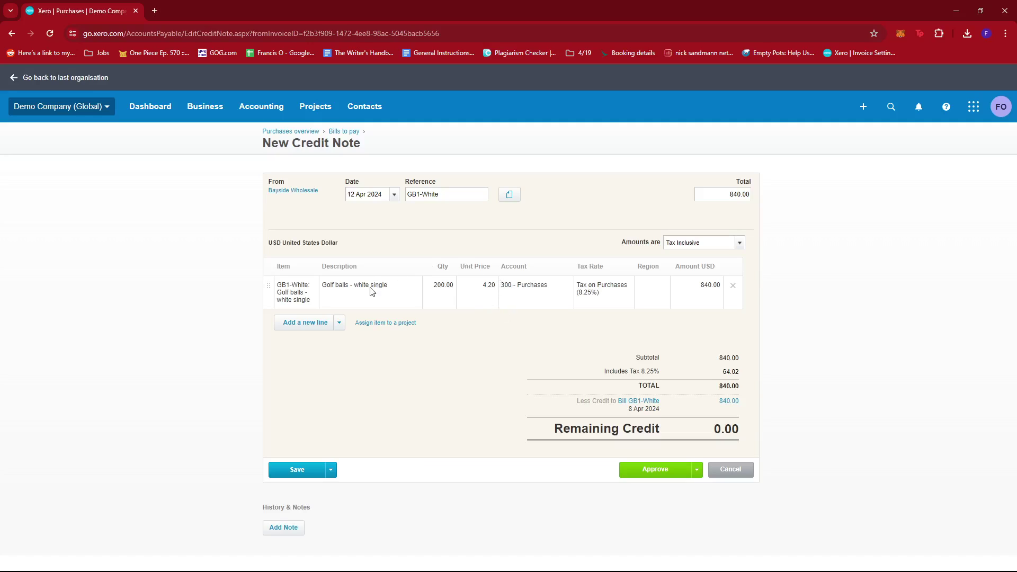
click(480, 295)
key(Return)
Open Bills to pay in a second tab, filter to Awaiting payment, and open GB1-White.
middle_click(347, 135)
click(214, 13)
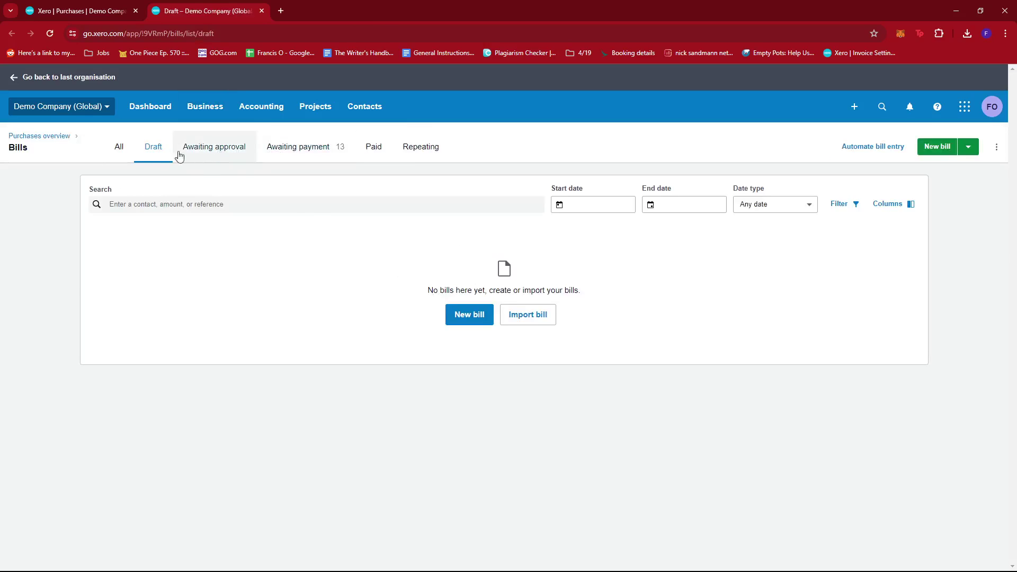
click(224, 149)
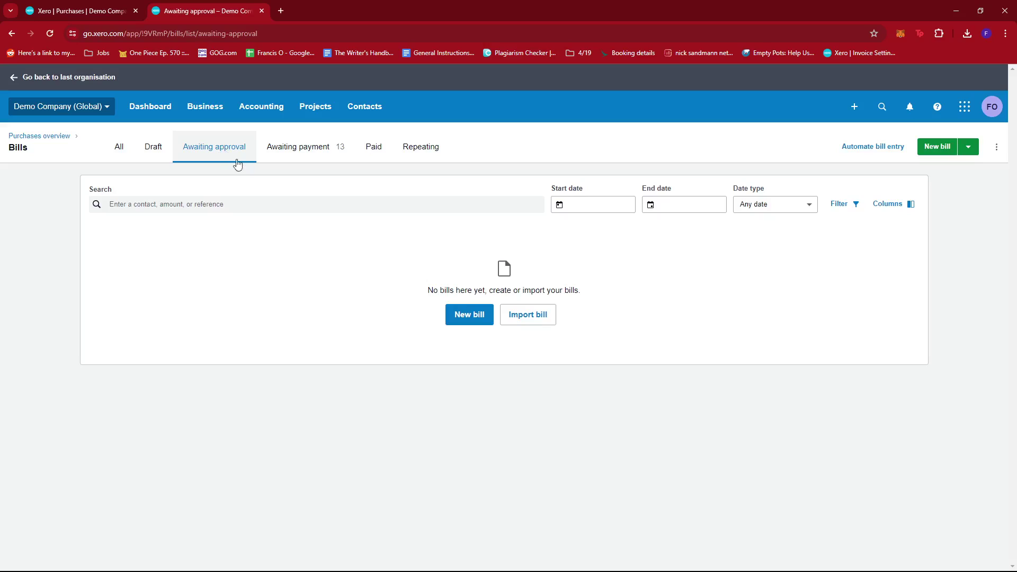
click(123, 147)
click(297, 146)
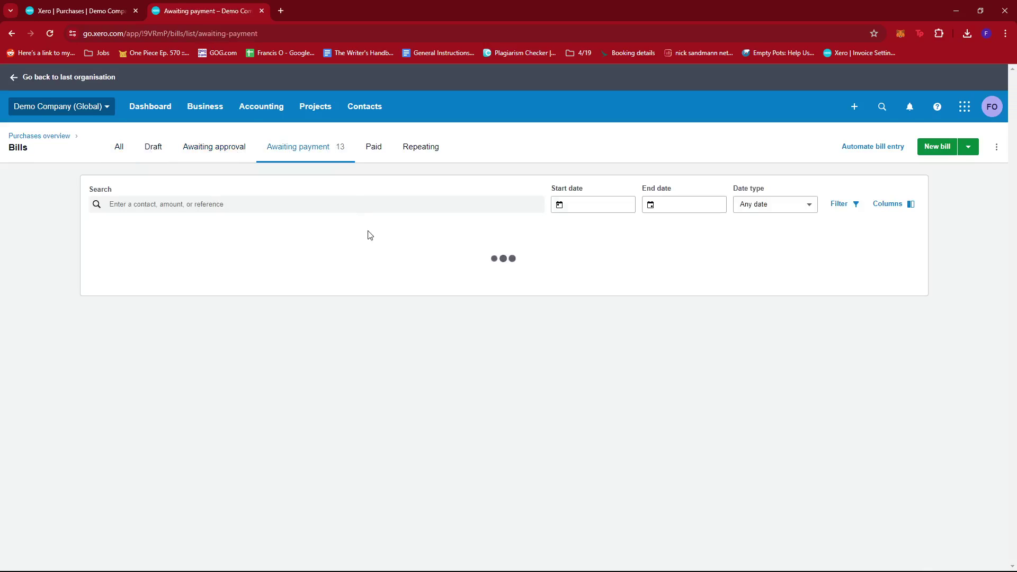
scroll(302, 279, down, 2)
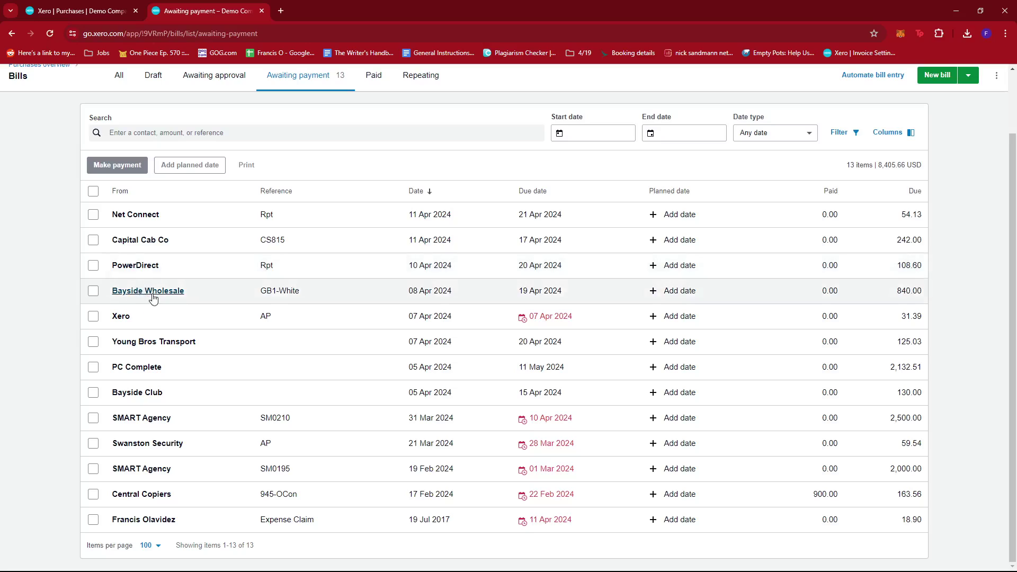
click(183, 292)
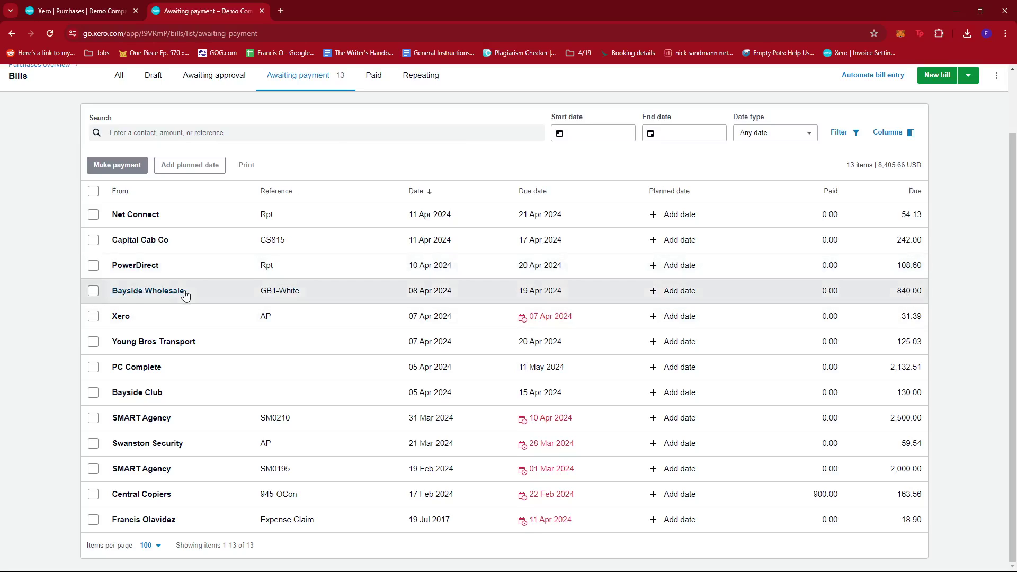
scroll(215, 289, down, 1)
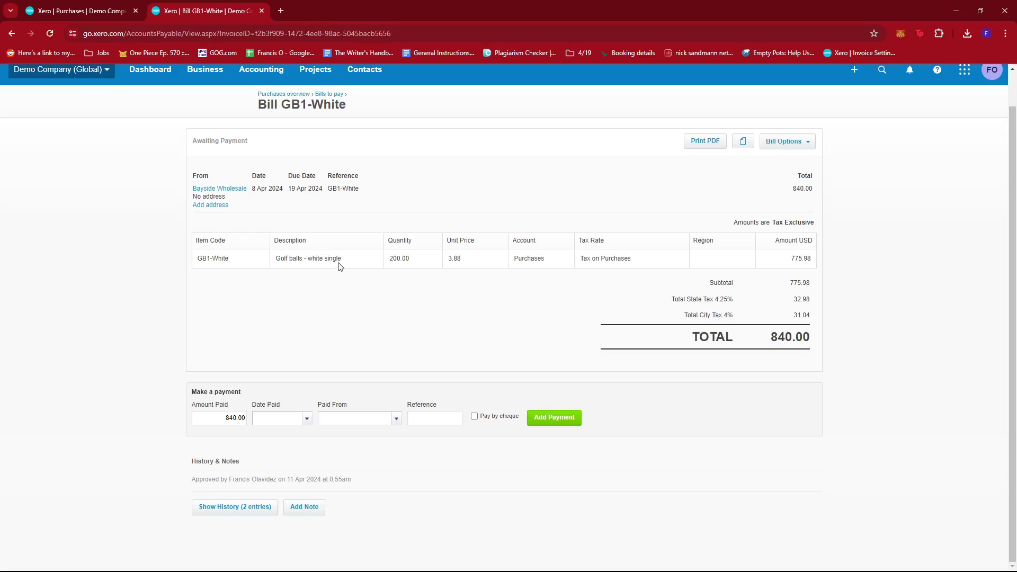
Compare with the original bill, checking its 3.88 unit price and Purchases account.
click(106, 11)
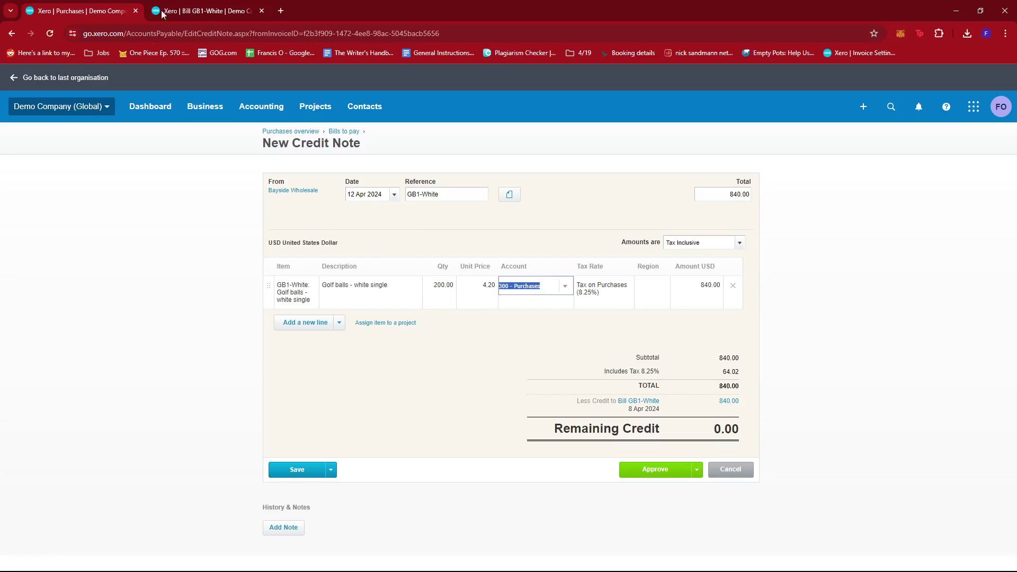
click(202, 10)
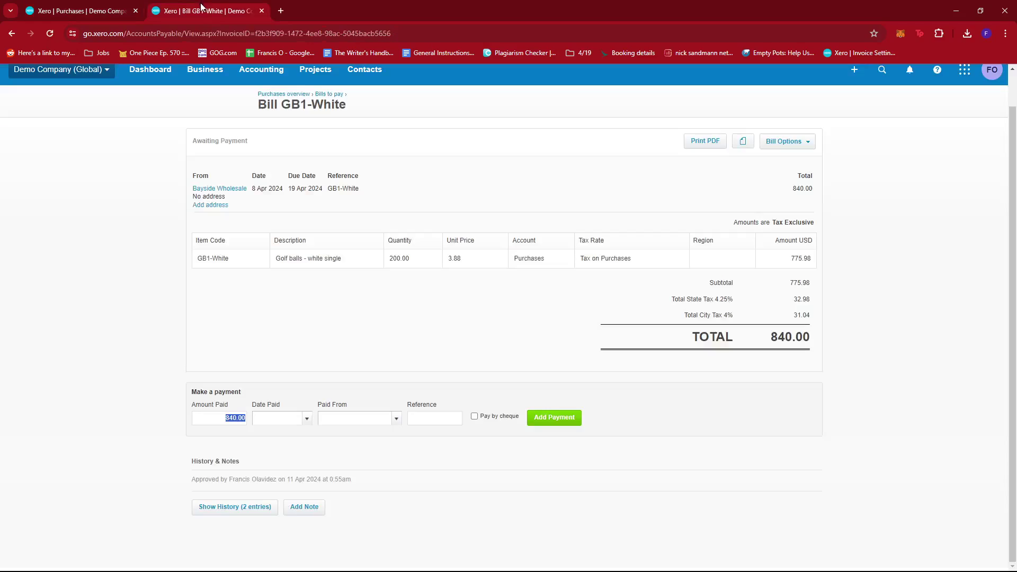
click(467, 263)
drag(462, 259, 444, 265)
click(457, 261)
double_click(468, 261)
click(461, 264)
double_click(464, 264)
double_click(529, 259)
Return to the New Credit Note and finish its 300 - Purchases line crediting 840.00.
click(126, 7)
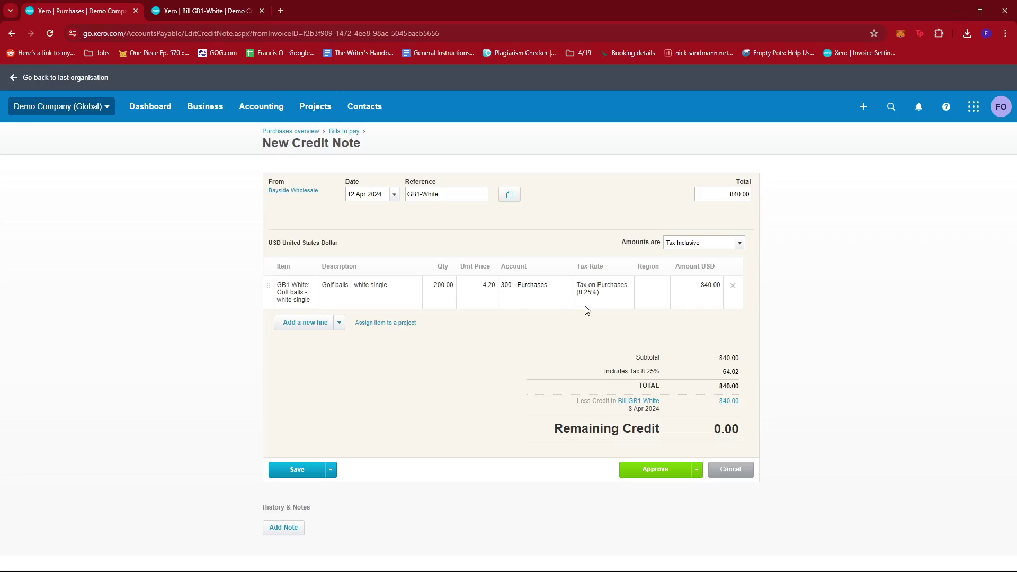
key(ctrl+Tab)
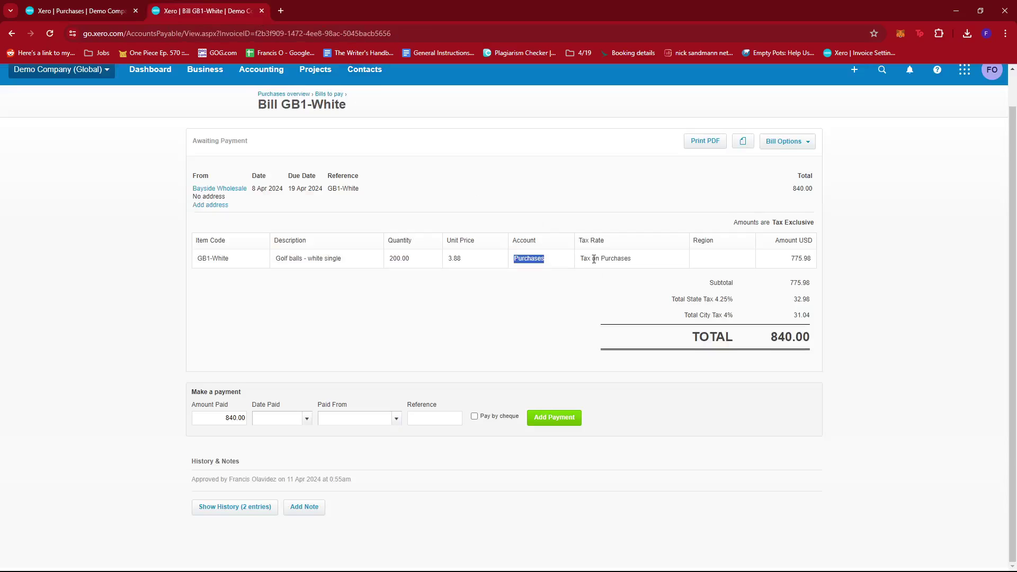
click(601, 268)
click(74, 6)
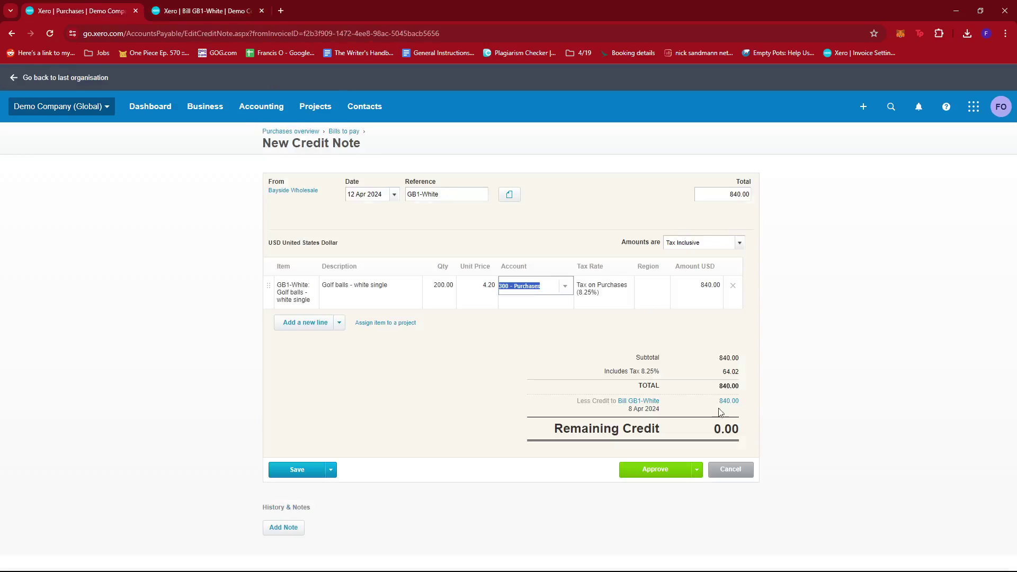
click(241, 12)
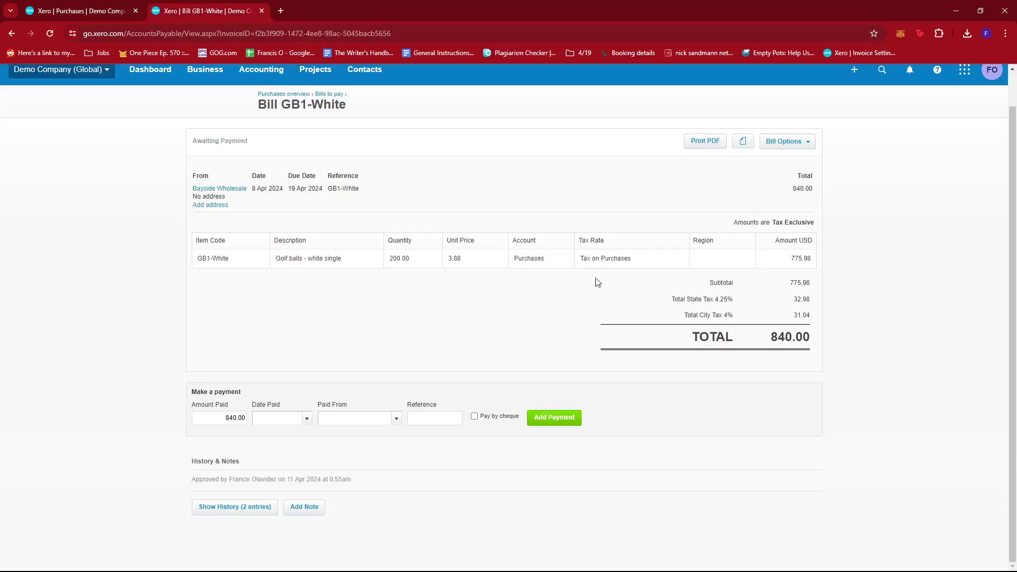
click(41, 7)
click(539, 326)
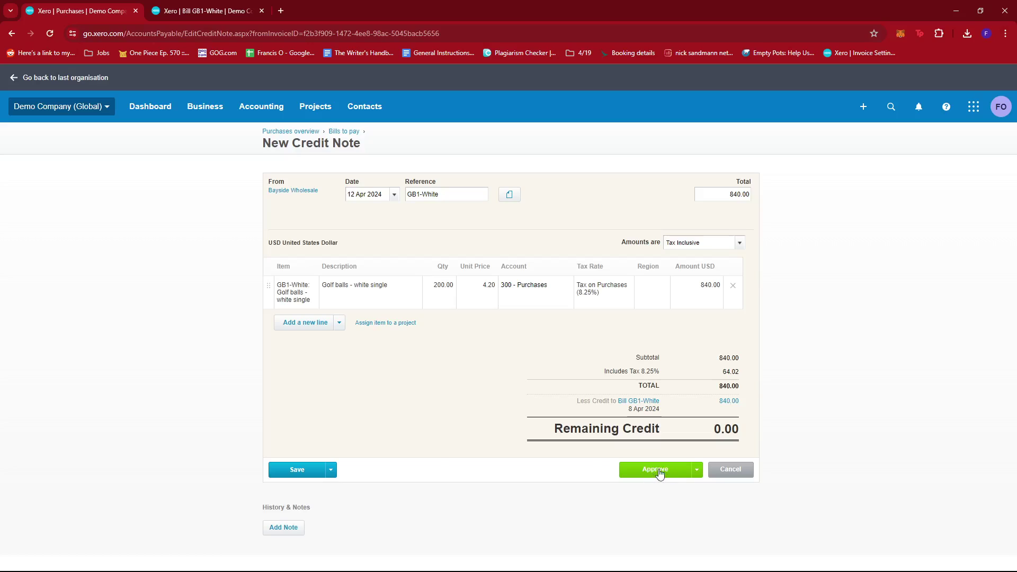
Approve the 840.00 credit note so GB1-White becomes Paid with 0.00 due.
click(330, 471)
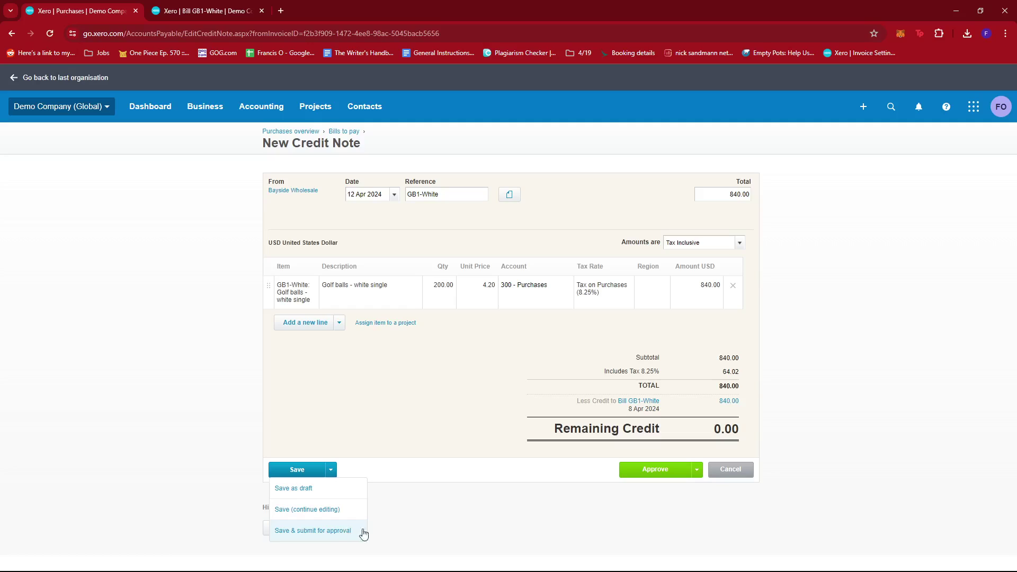
click(451, 511)
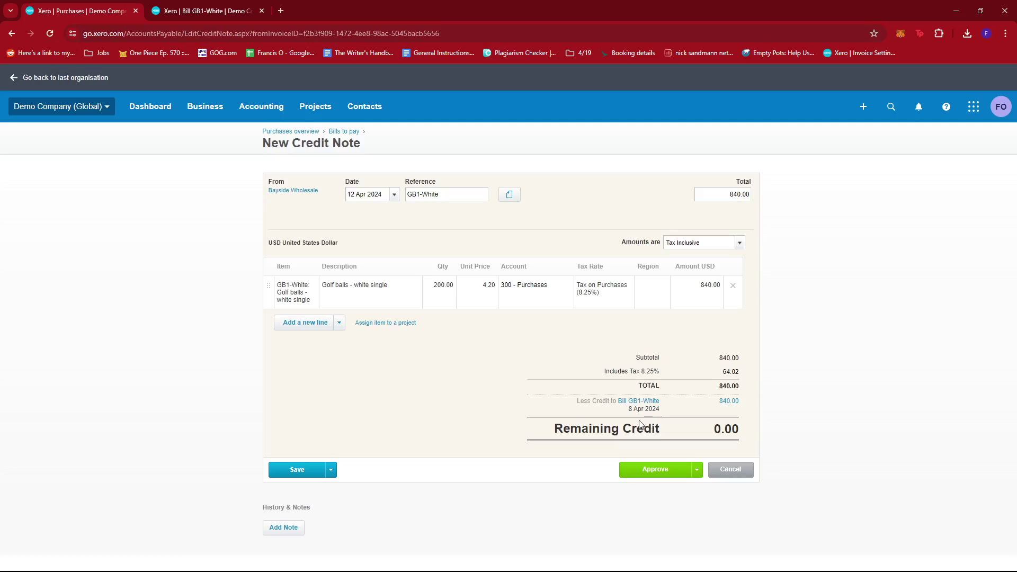
click(698, 471)
click(763, 513)
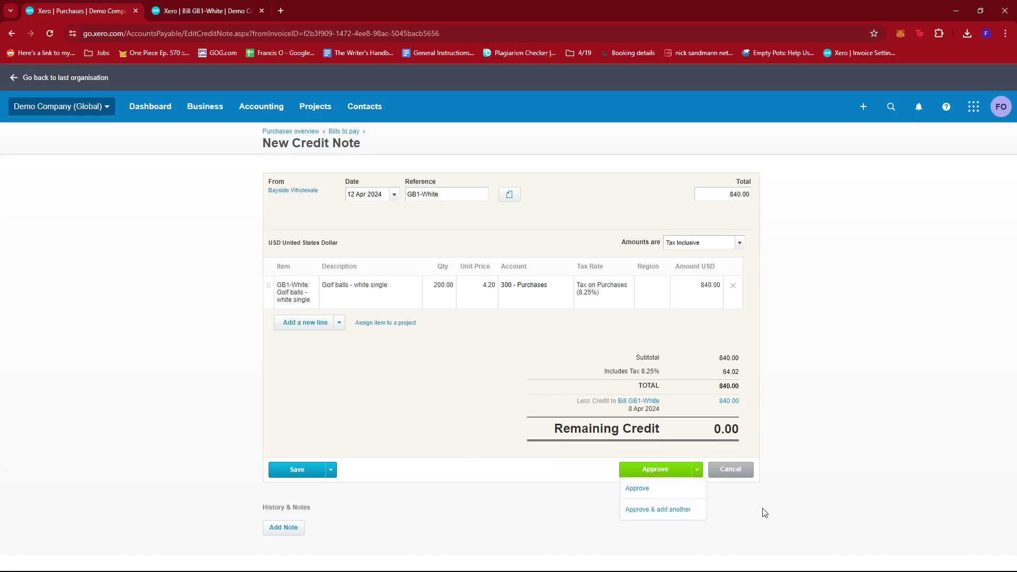
click(669, 468)
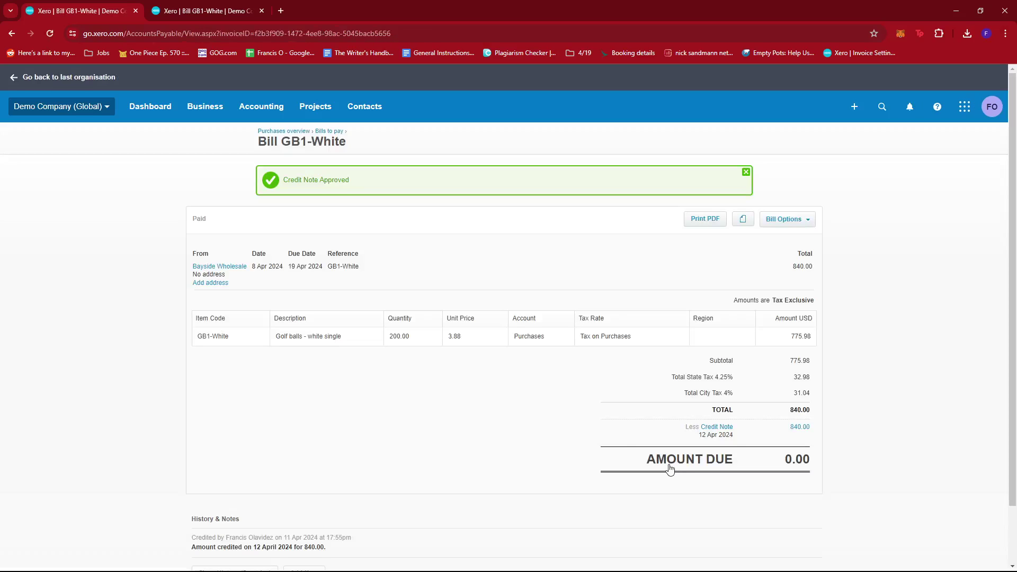
Confirm GB1-White shows Paid in both tabs, then go back to the Bills to pay list.
scroll(513, 348, down, 1)
scroll(510, 370, up, 2)
click(207, 11)
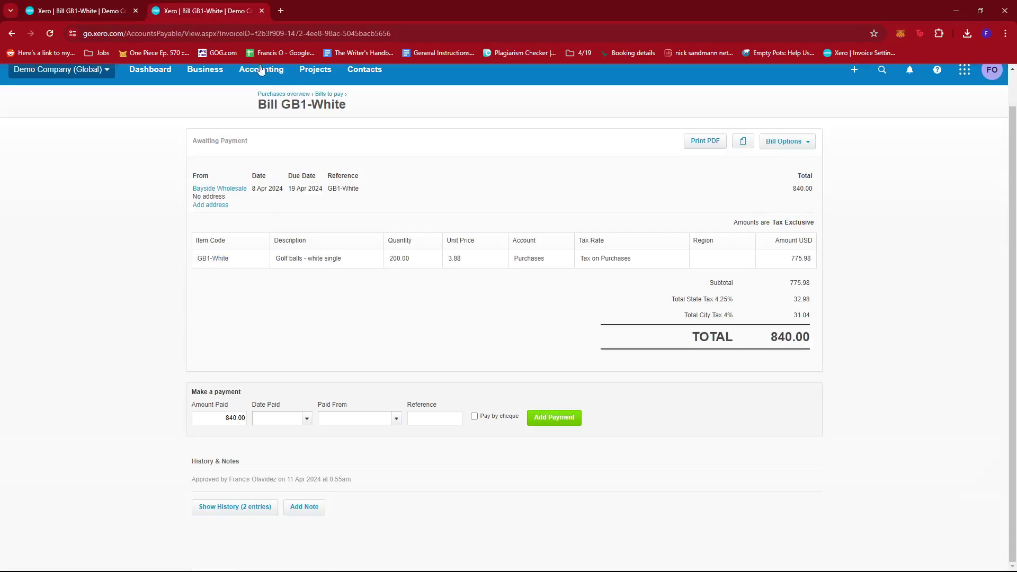
scroll(324, 251, up, 1)
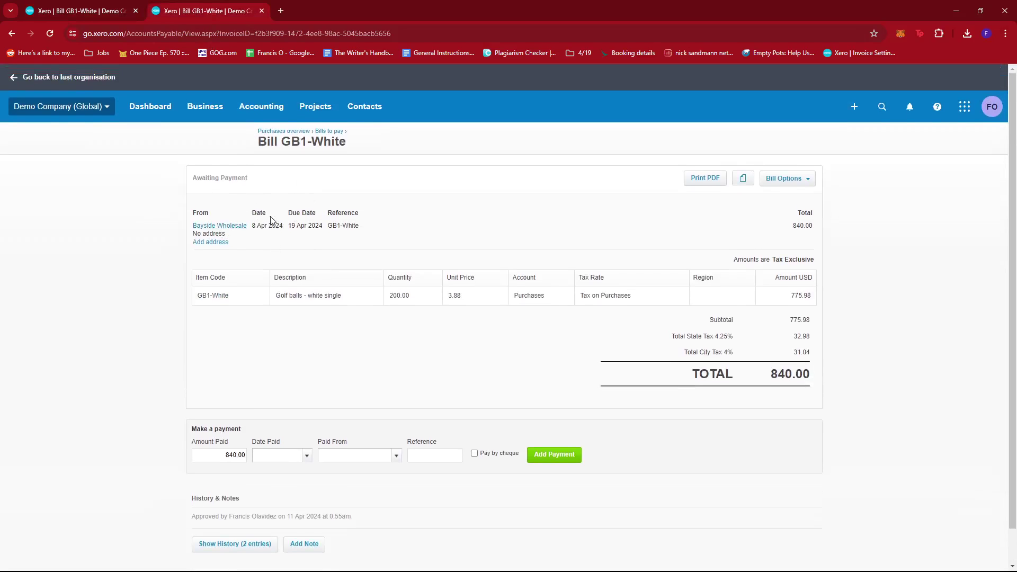
click(92, 4)
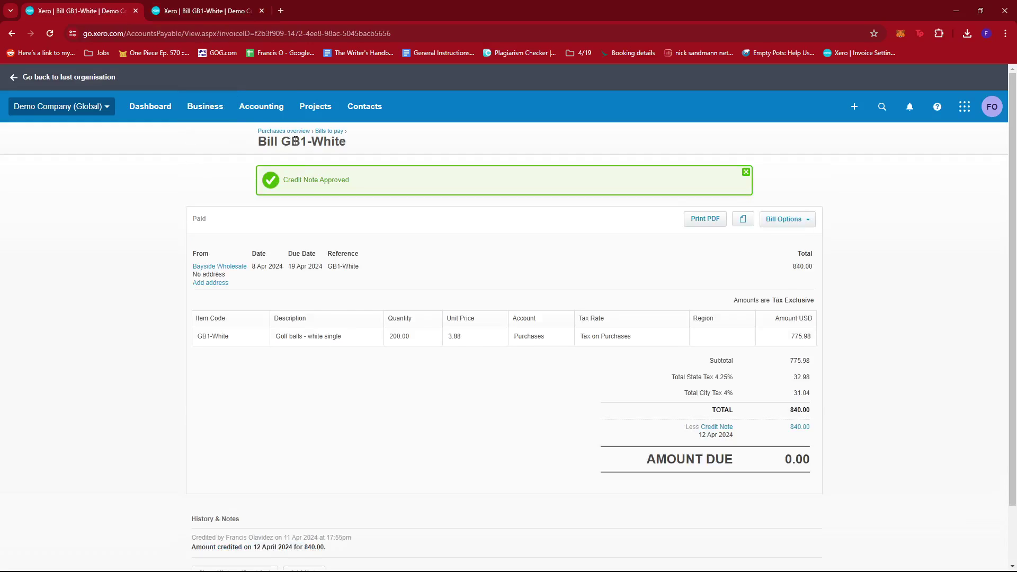
click(329, 131)
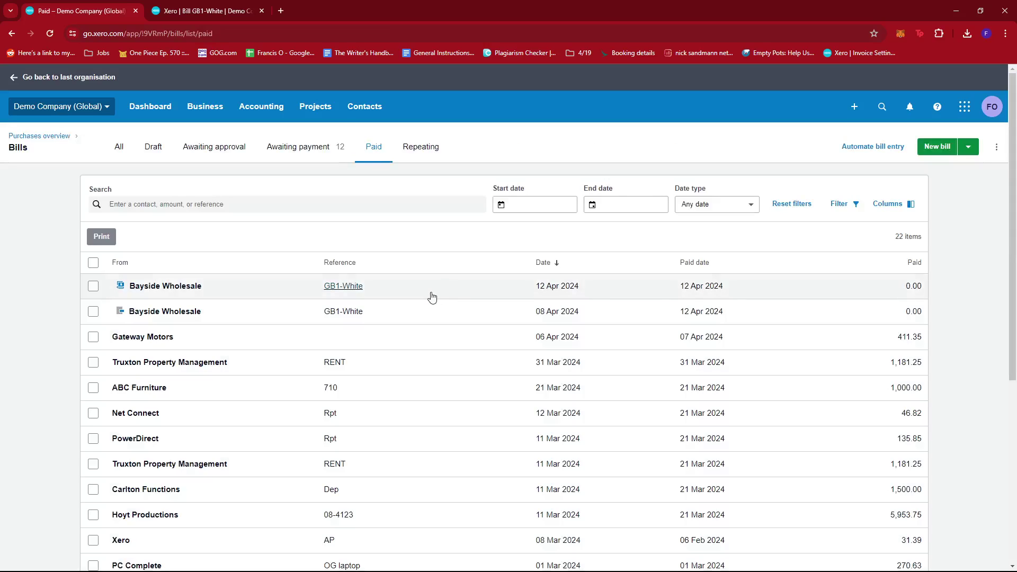
scroll(426, 293, down, 2)
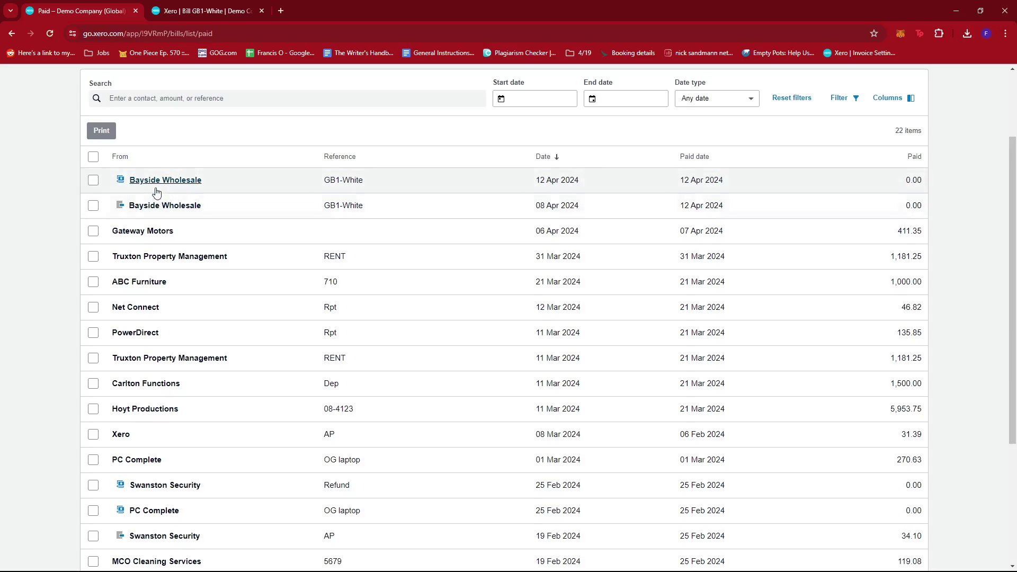
scroll(180, 210, up, 2)
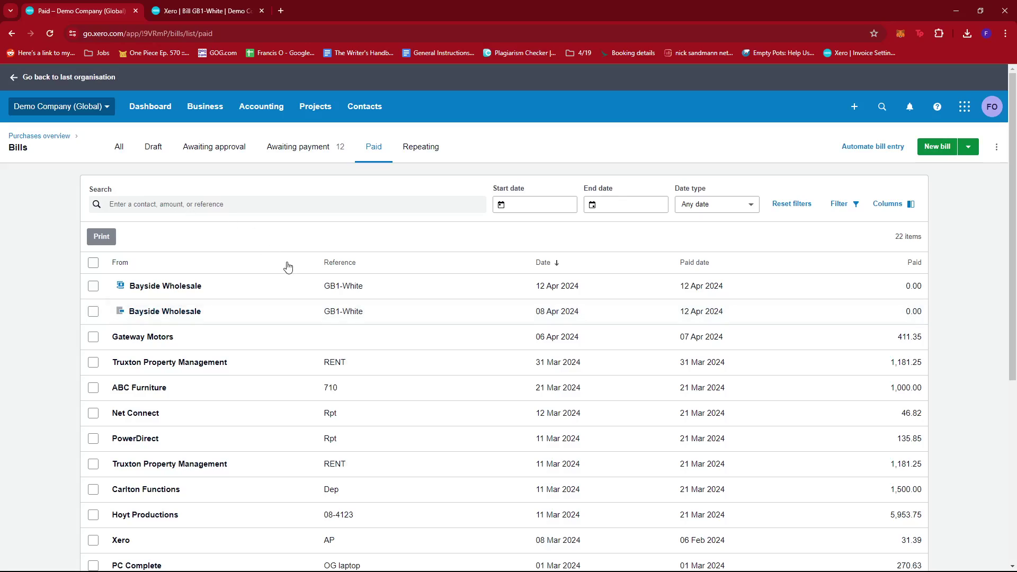